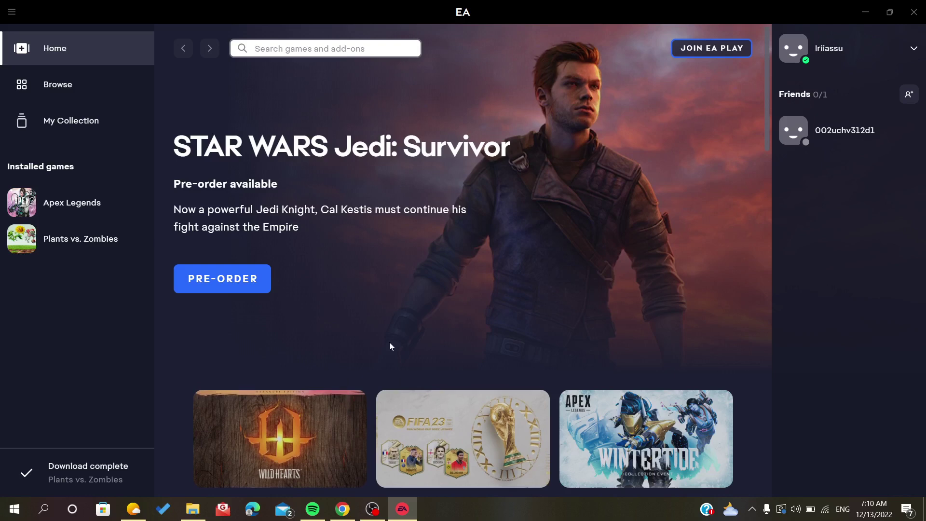
Search Google in Chrome for 'ea app contact us' to find the Contact EA page
click(342, 509)
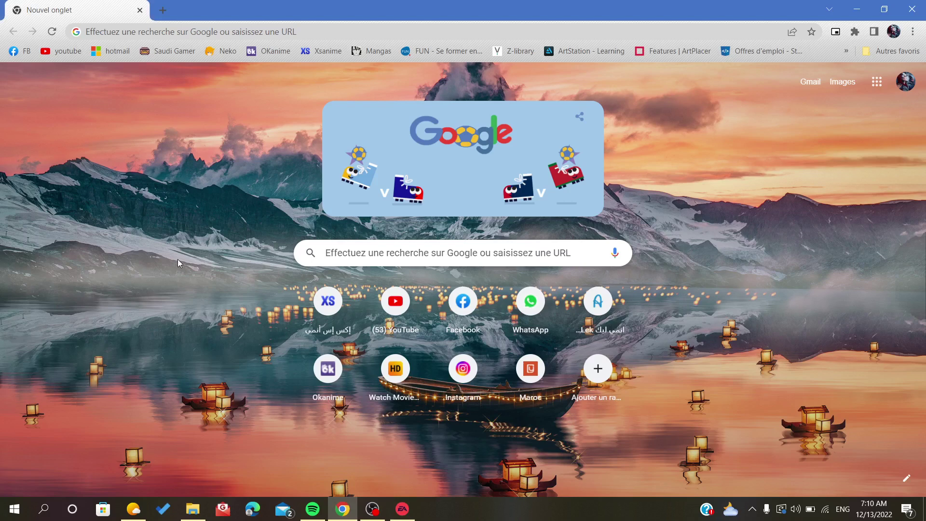
click(106, 32)
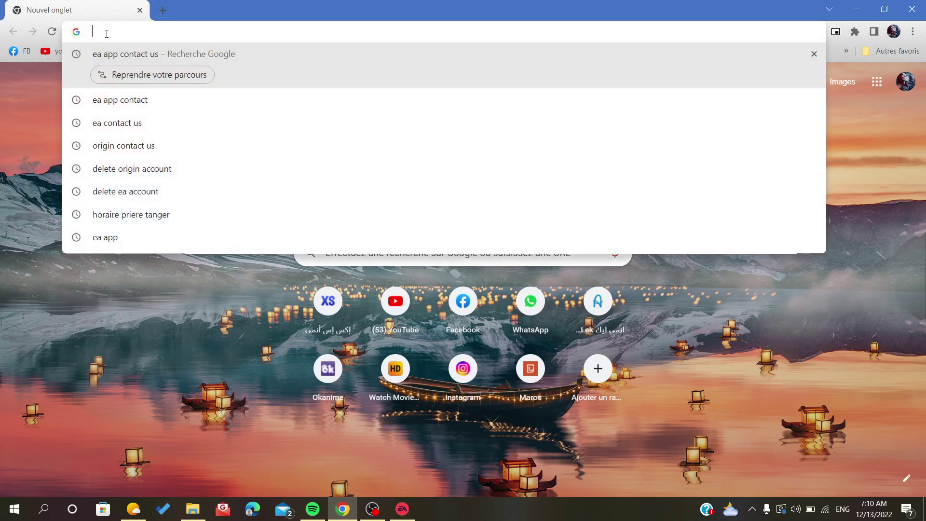
text(ea)
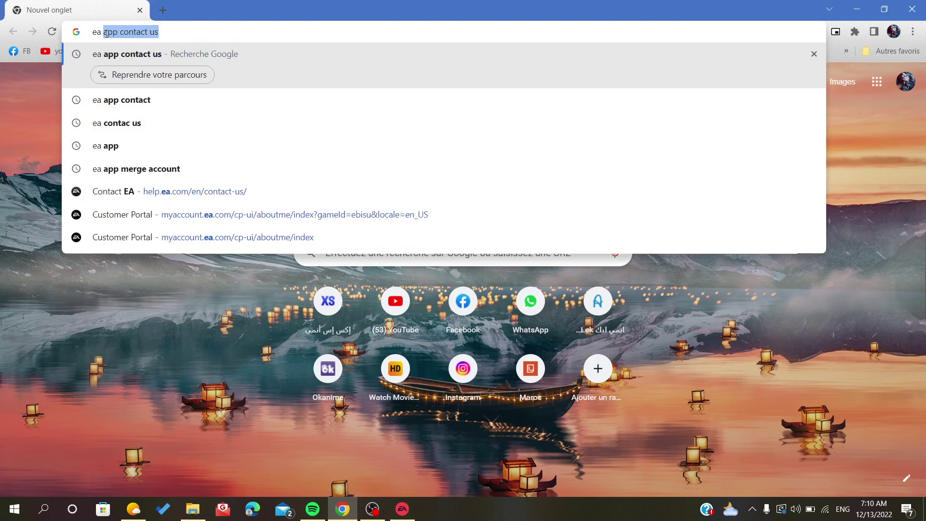
key(Right)
key(Return)
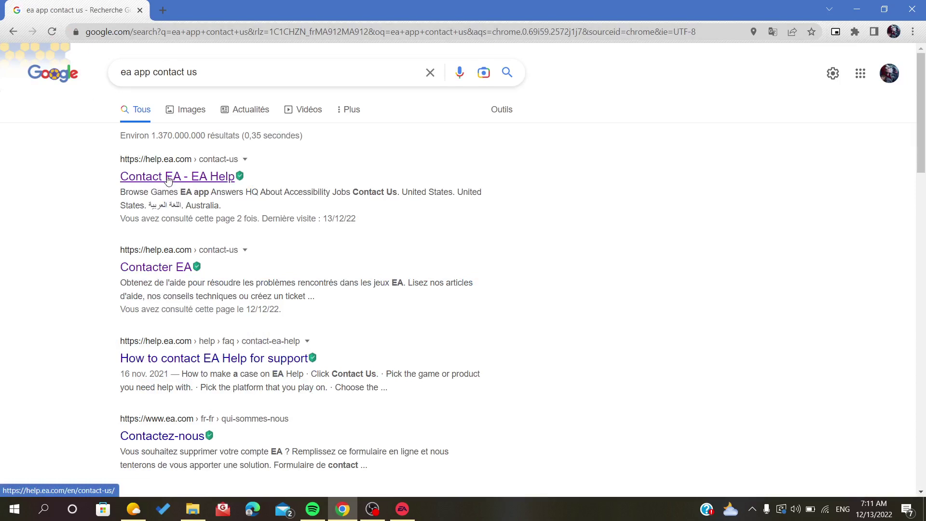
Go to the Contact EA help page and choose Origin as the product
click(136, 181)
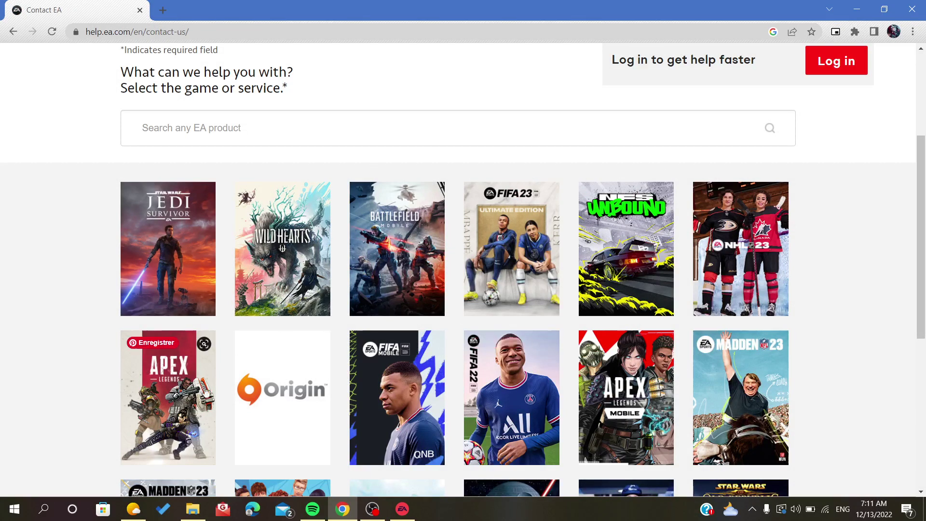
click(253, 406)
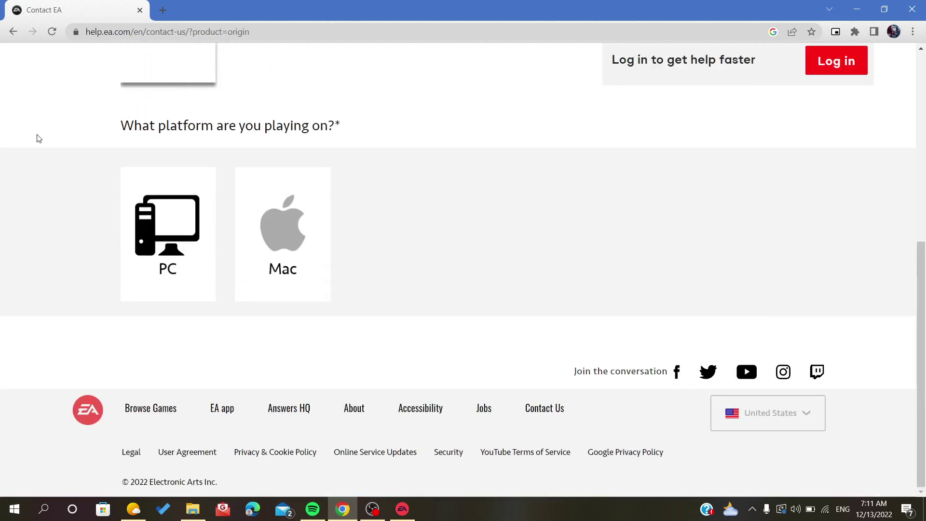
drag(120, 127, 346, 127)
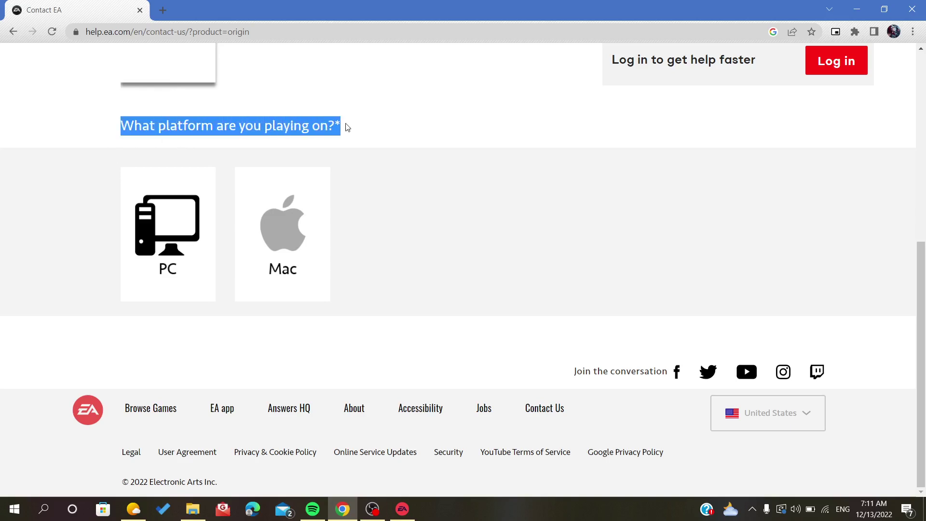
mouse_move(167, 227)
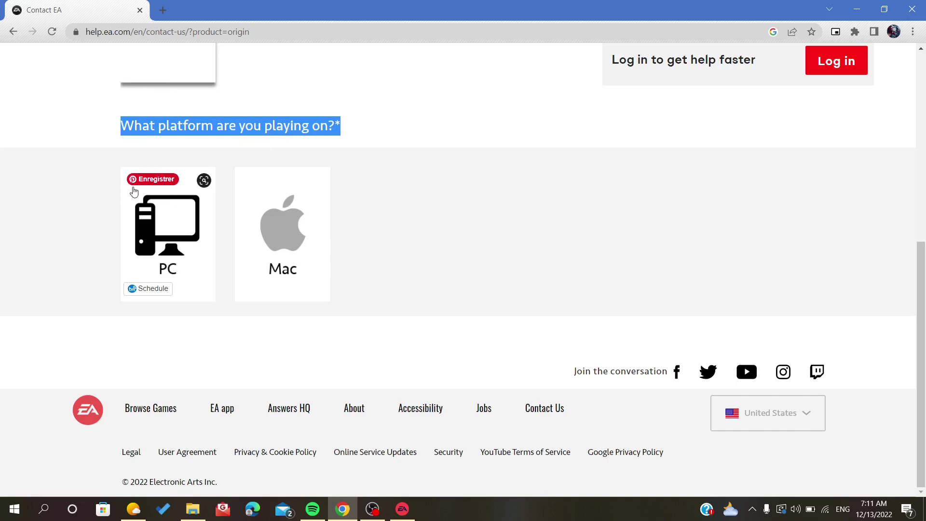
Choose PC as the platform for the Origin request
click(162, 233)
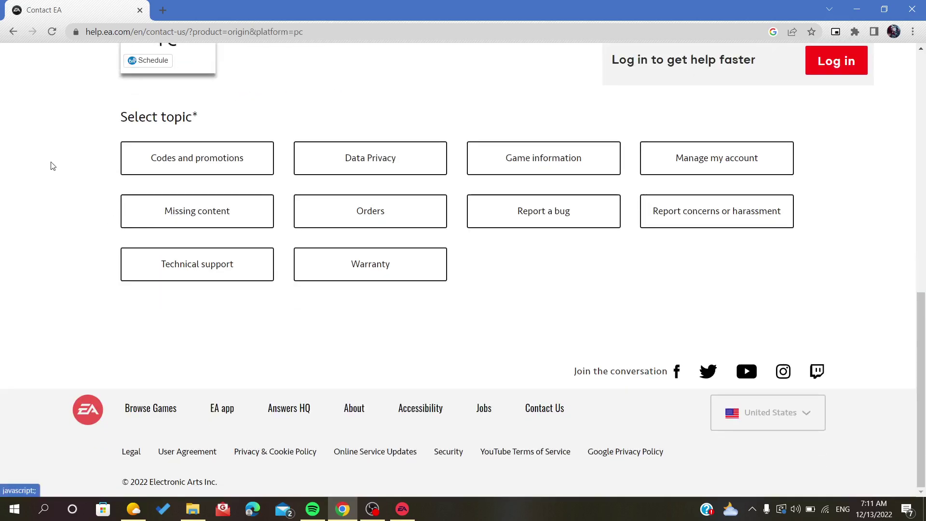
drag(107, 124, 218, 121)
click(231, 121)
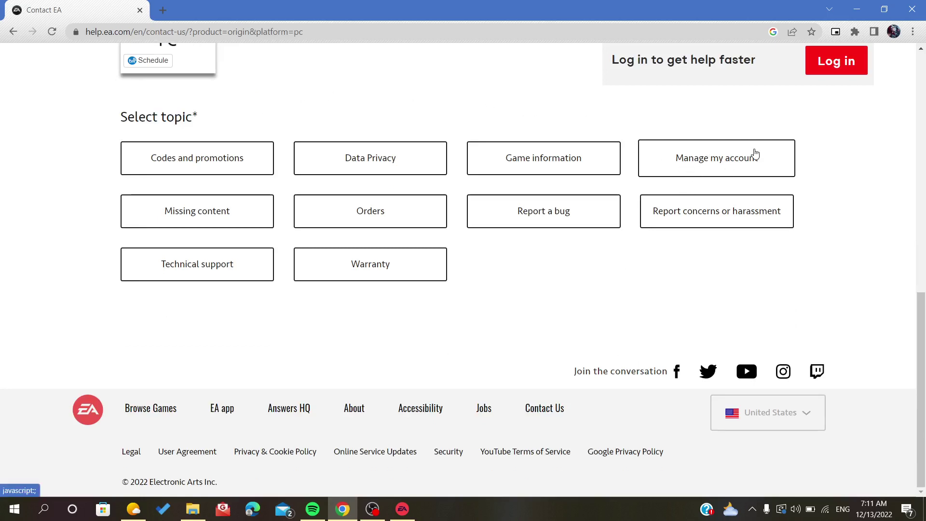
Pick Manage my account as the topic and Delete account as the issue
click(709, 158)
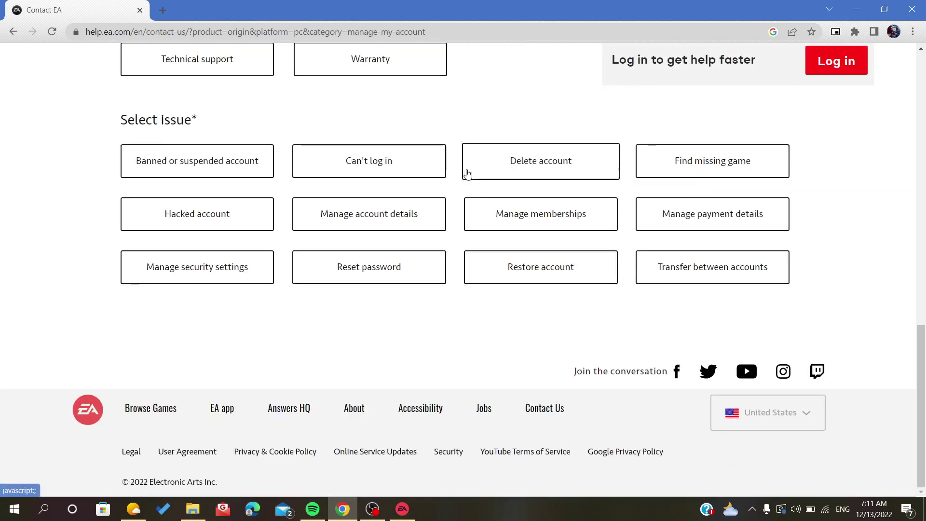
drag(456, 69, 564, 168)
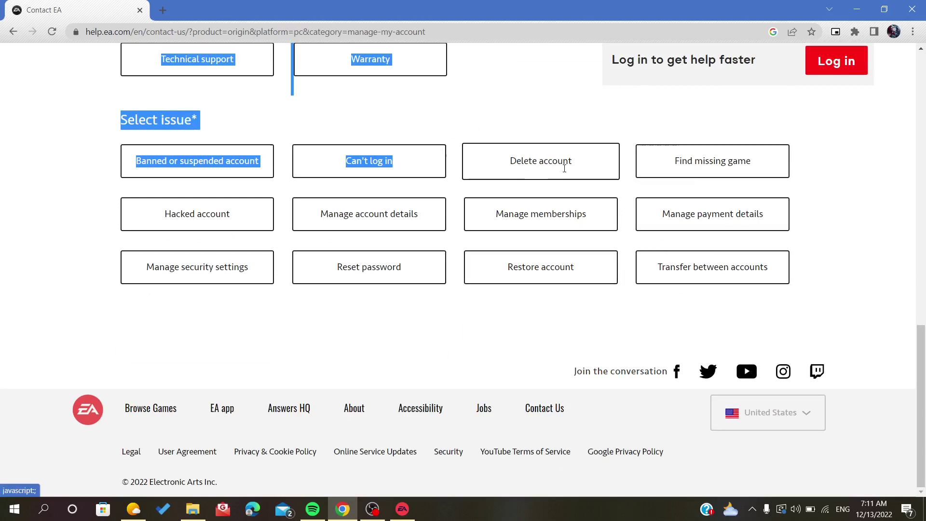
click(579, 122)
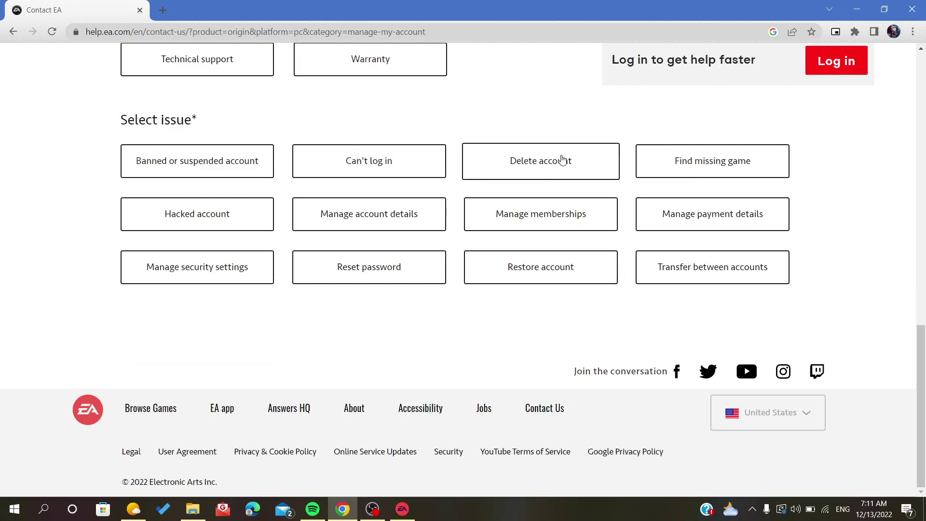
click(485, 169)
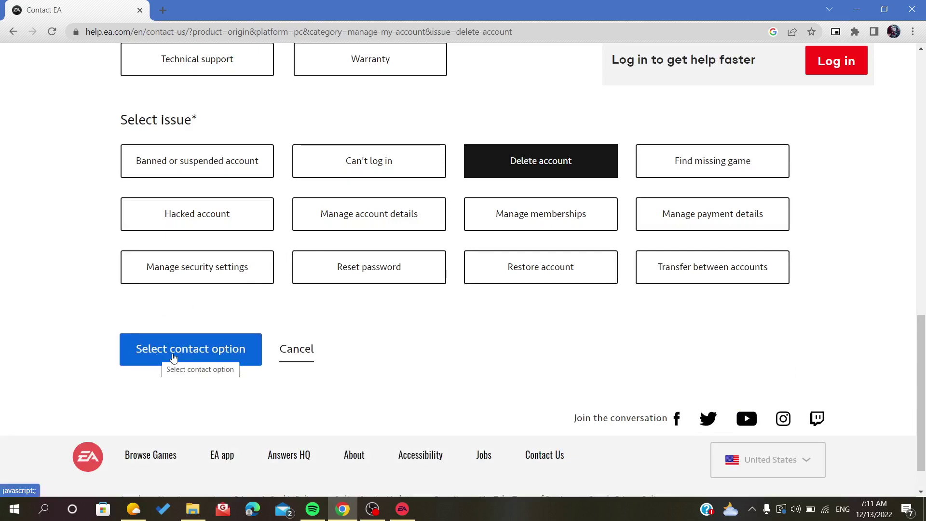
Fill first name, last name and email from saved autofill details and continue to the Email form
click(189, 357)
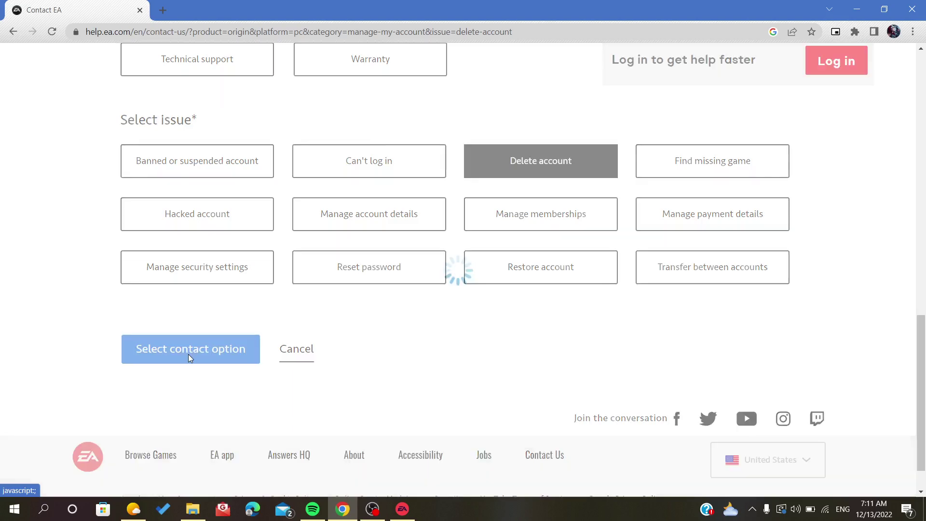
click(202, 280)
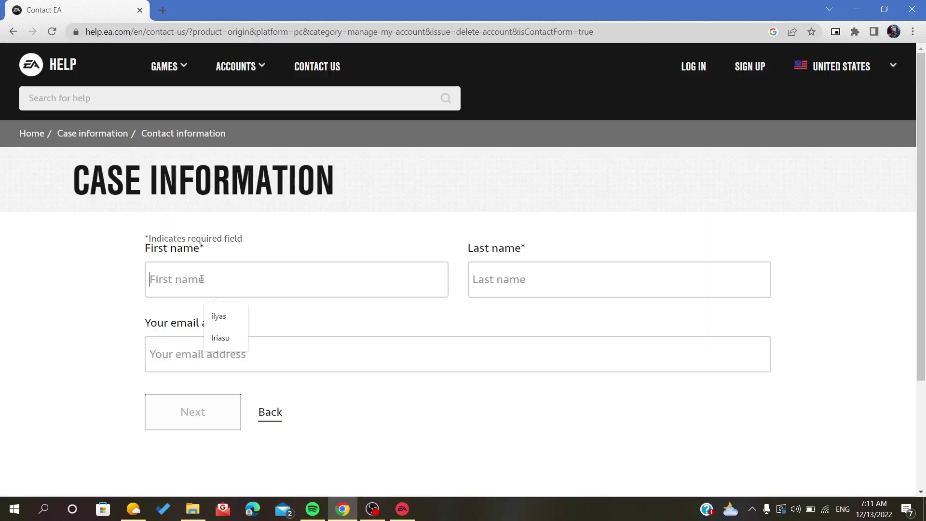
click(221, 312)
click(539, 280)
click(546, 315)
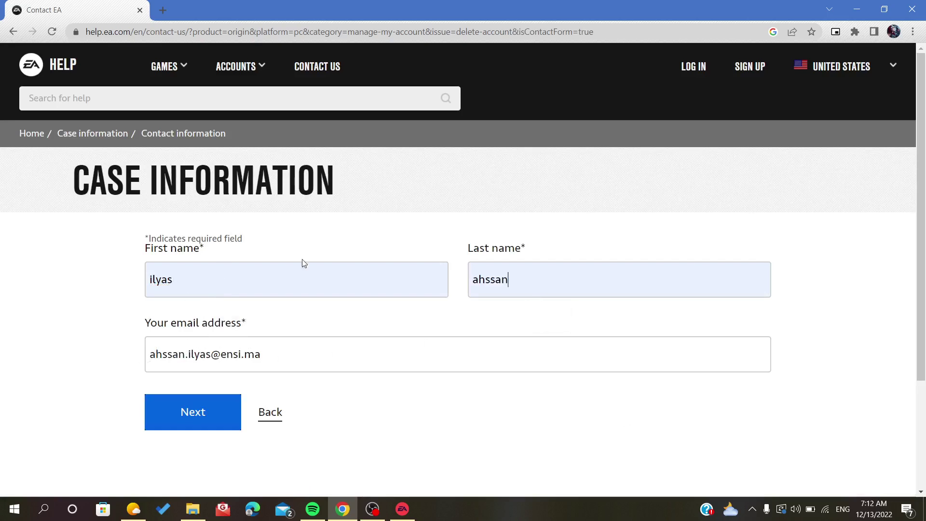
click(183, 417)
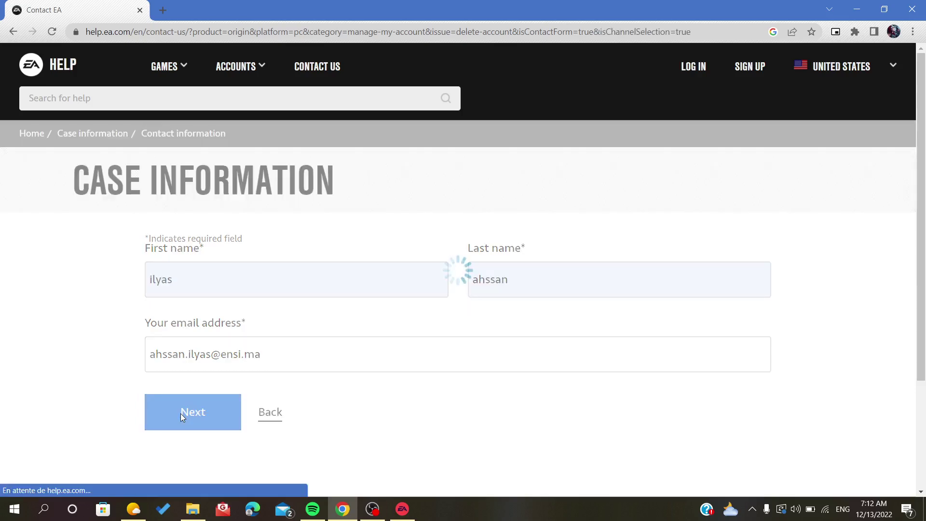
scroll(183, 417, down, 5)
scroll(166, 290, down, 2)
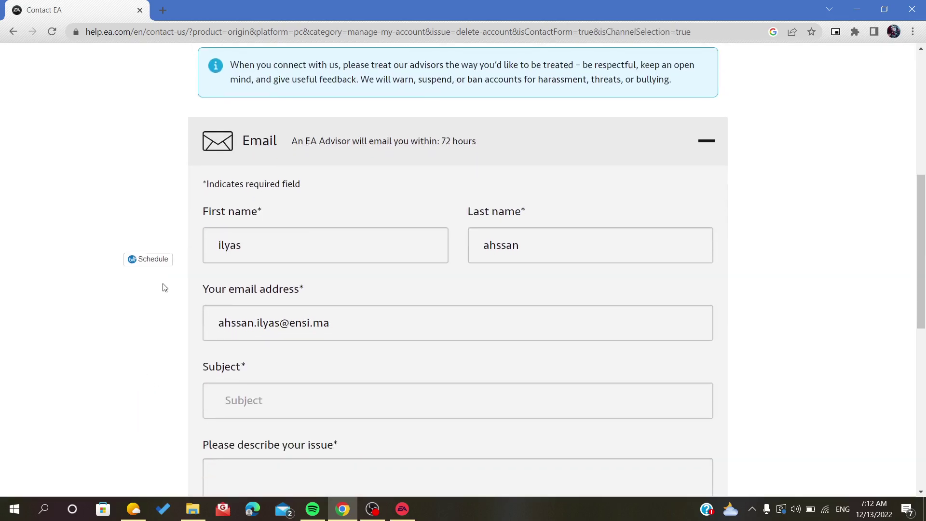
scroll(233, 203, down, 1)
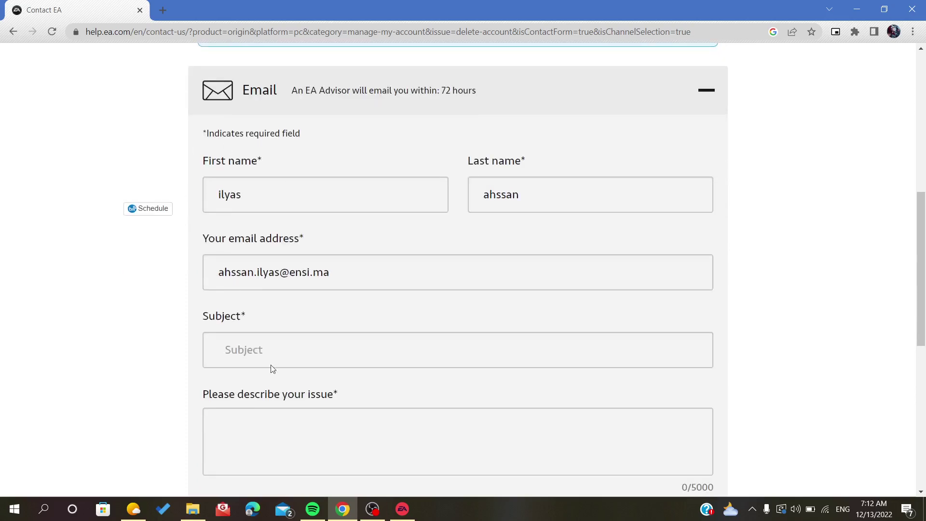
Enter 'Delete account' as the email subject and move to the issue description
click(265, 344)
scroll(153, 356, down, 2)
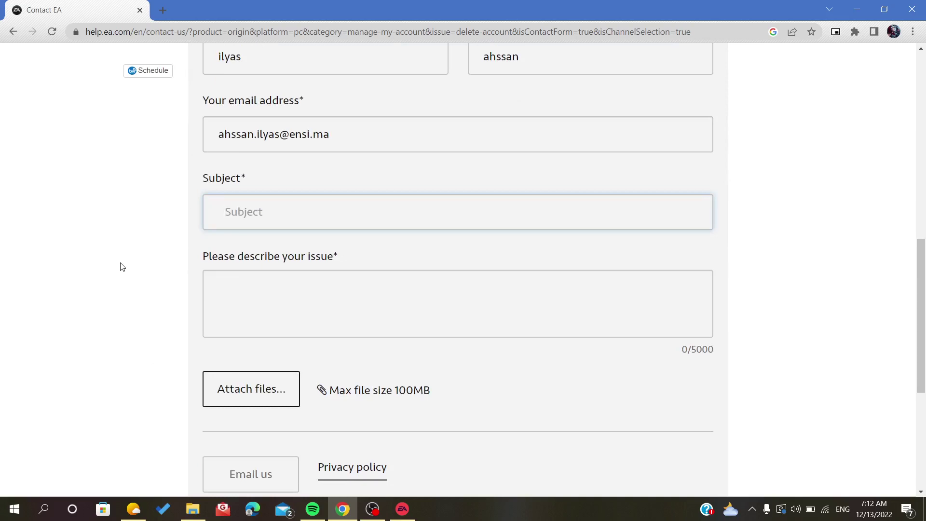
text(Dele)
text(tee)
key(BackSpace)
text(acc)
text(ount)
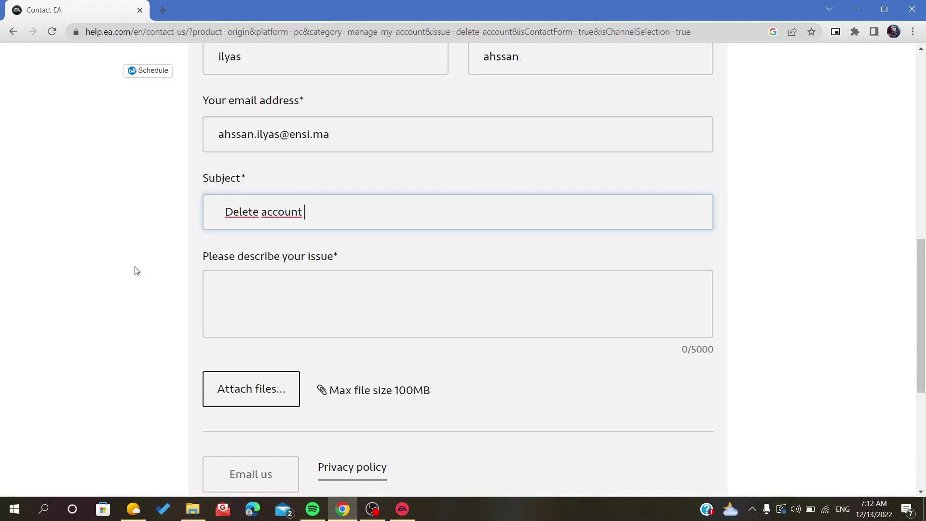
click(246, 285)
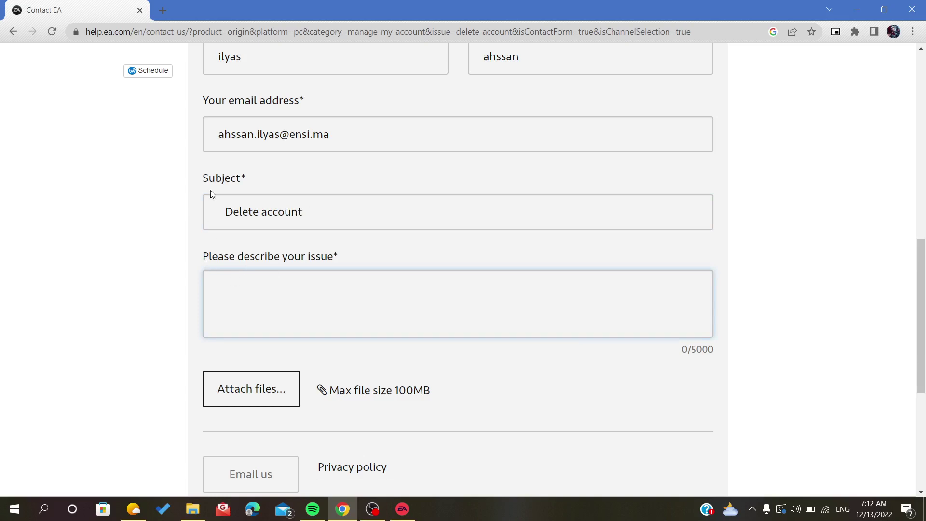
scroll(268, 310, down, 1)
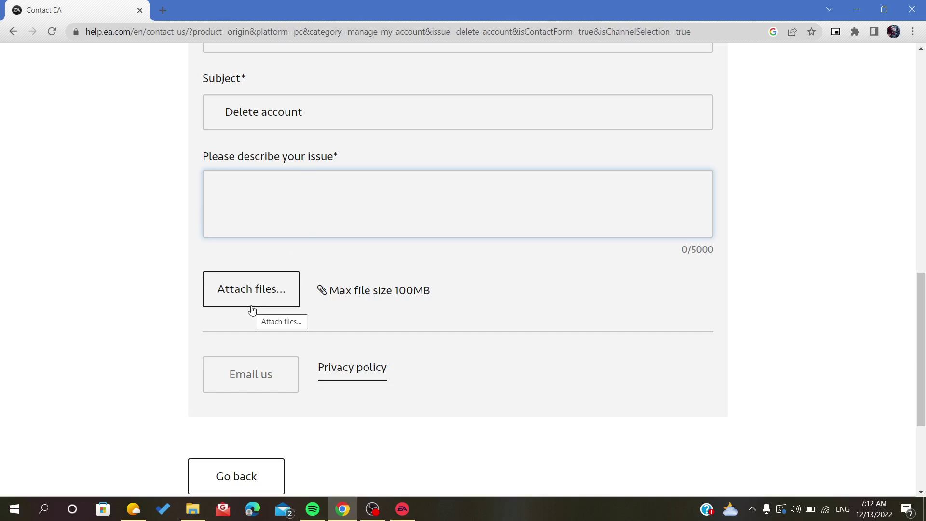
text(you)
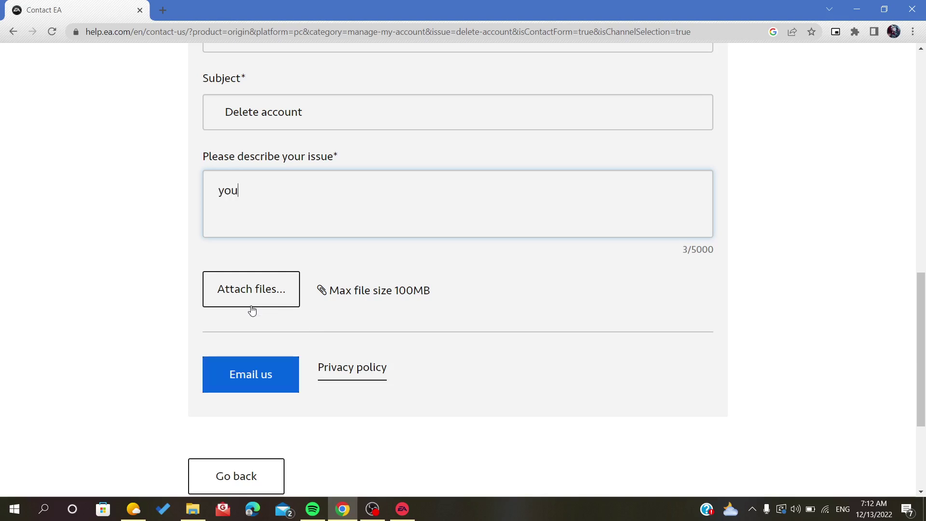
text(ee)
Write 'hello' as the issue description so the email is ready to send
key(BackSpace)
key(BackSpace)
key(BackSpace)
key(BackSpace)
key(BackSpace)
text(h)
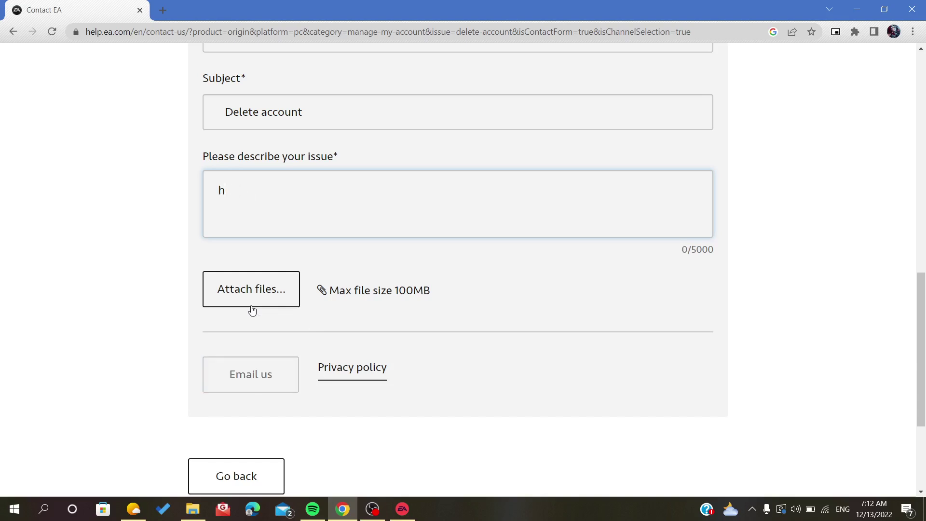
text(ello)
key(BackSpace)
text(o)
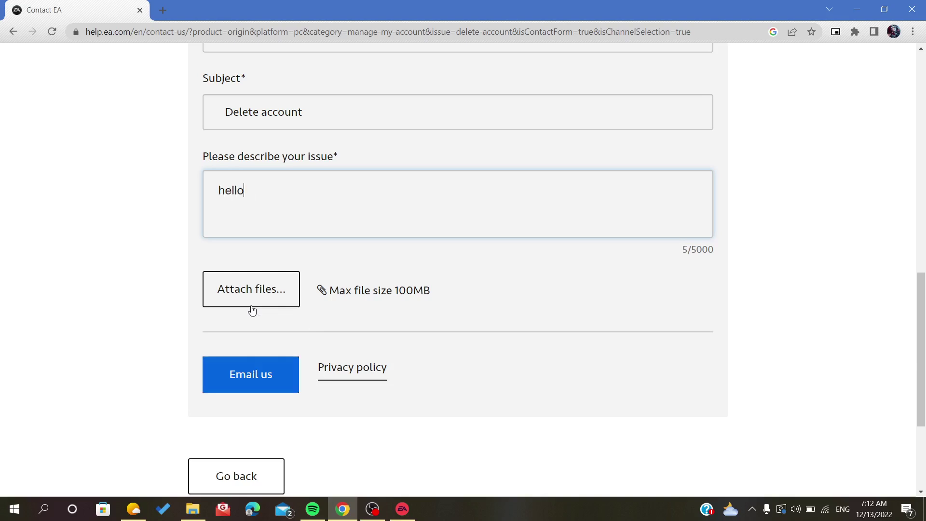
double_click(231, 190)
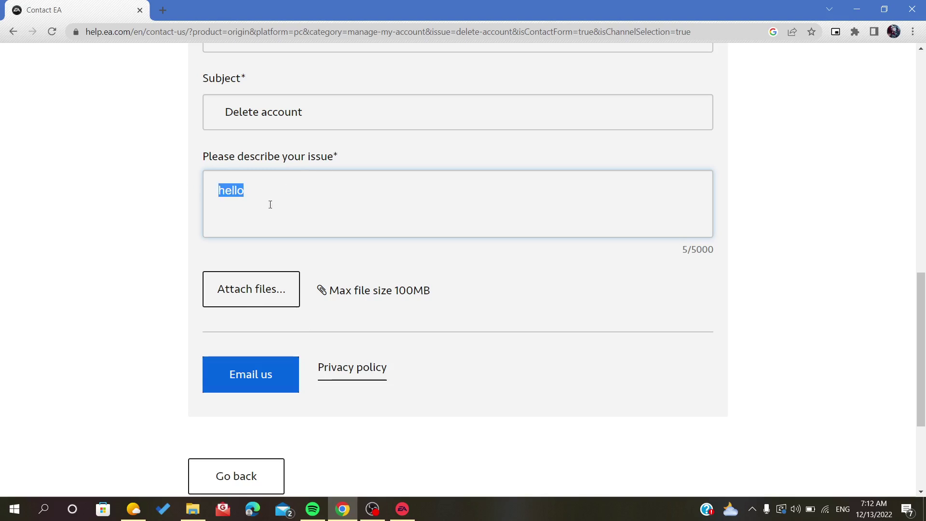